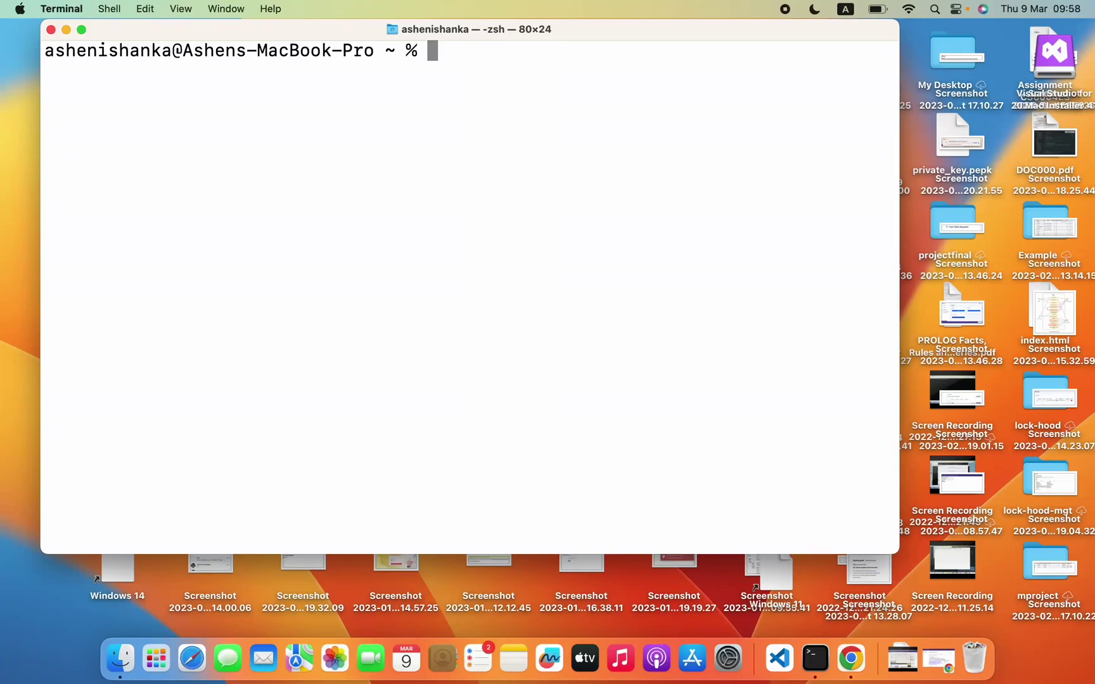
pyautogui.write('tner')
# - Clear the command line of the mistyped letter, unfinished migrations command and pasted paths
pyautogui.press('BackSpace')
pyautogui.write('t ef ')
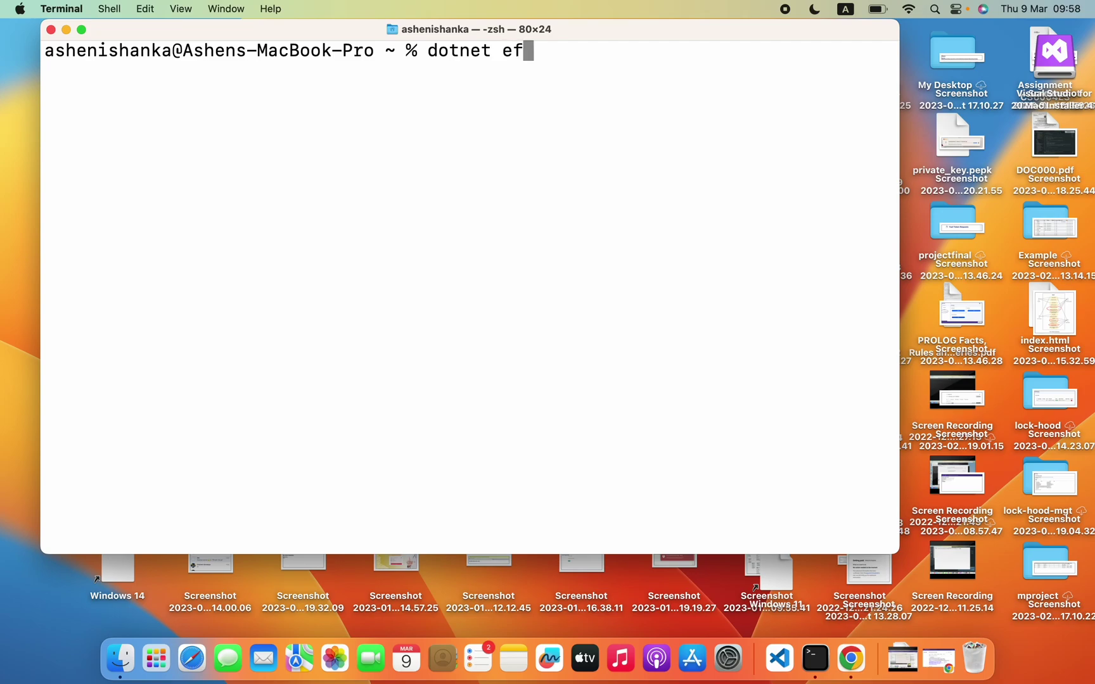
pyautogui.write('migrations add ')
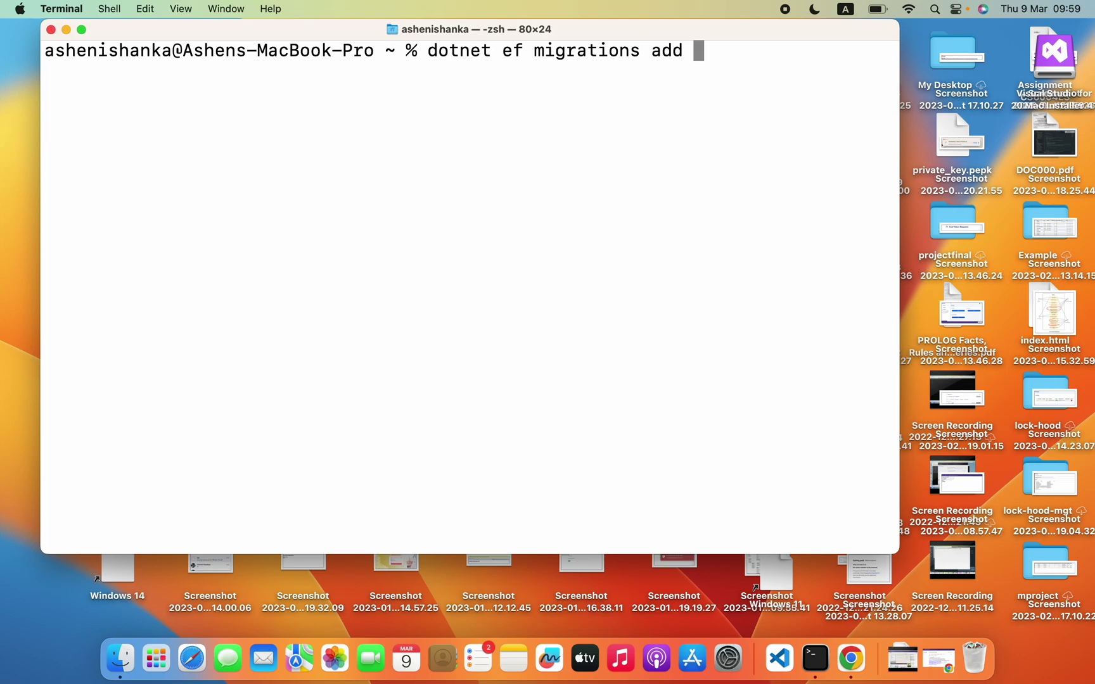
pyautogui.write('init')
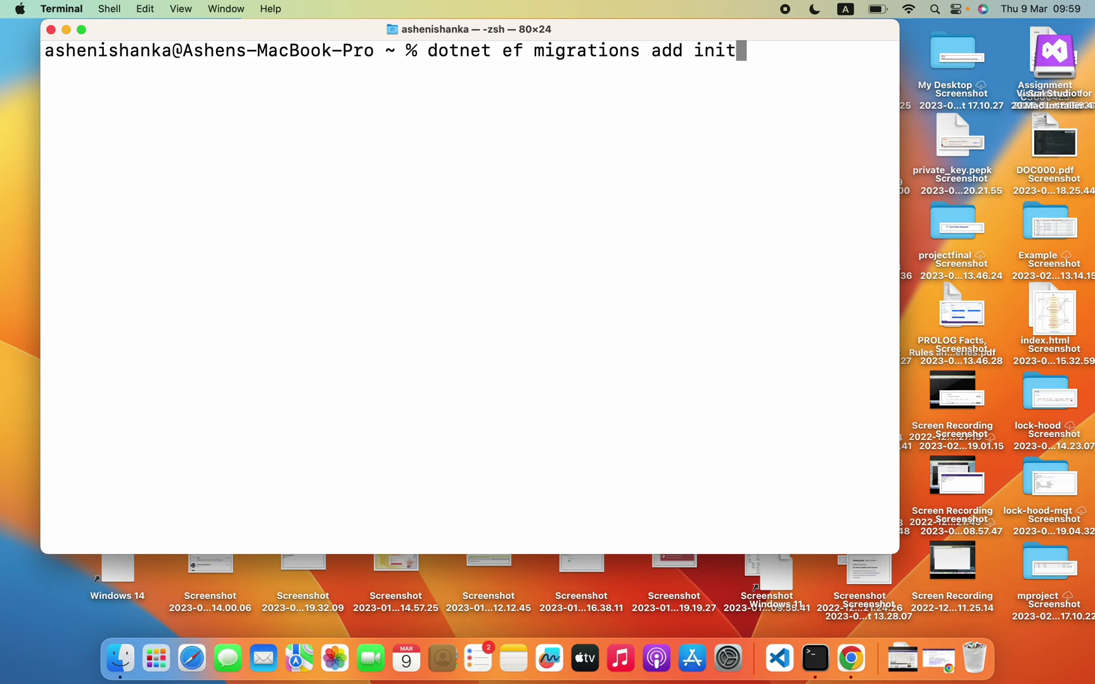
pyautogui.press('BackSpace')
pyautogui.press('BackSpace')
pyautogui.press('BackSpace')
pyautogui.press('BackSpace')
pyautogui.press('BackSpace')
pyautogui.press('BackSpace')
pyautogui.press('BackSpace')
pyautogui.press('BackSpace')
pyautogui.press('BackSpace')
pyautogui.press('BackSpace')
pyautogui.press('BackSpace')
pyautogui.press('BackSpace')
pyautogui.press('BackSpace')
pyautogui.press('BackSpace')
pyautogui.press('BackSpace')
pyautogui.press('BackSpace')
pyautogui.press('BackSpace')
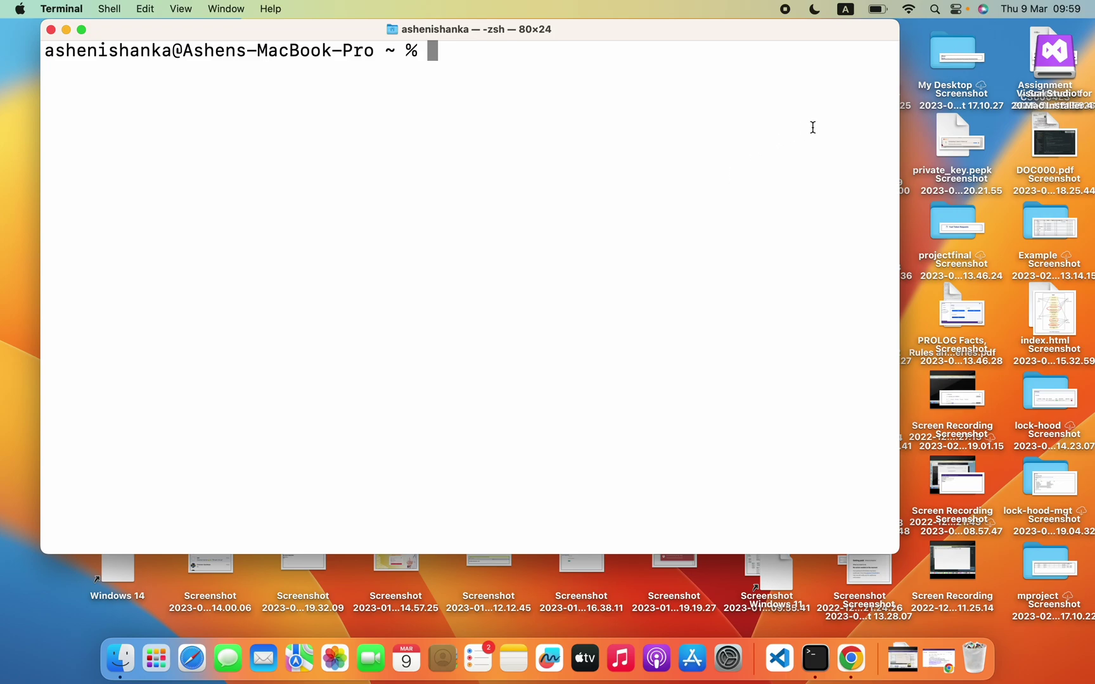
pyautogui.write('sudo')
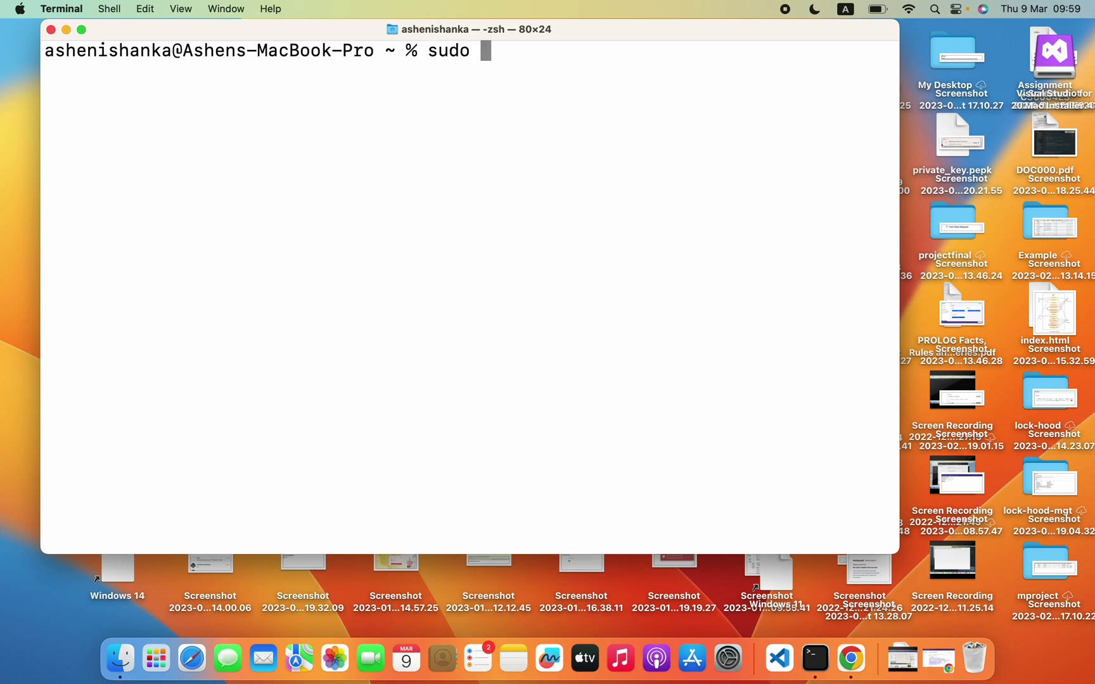
pyautogui.write('/usr/local/share/dotnet/dotnet /usr/local/bin/')
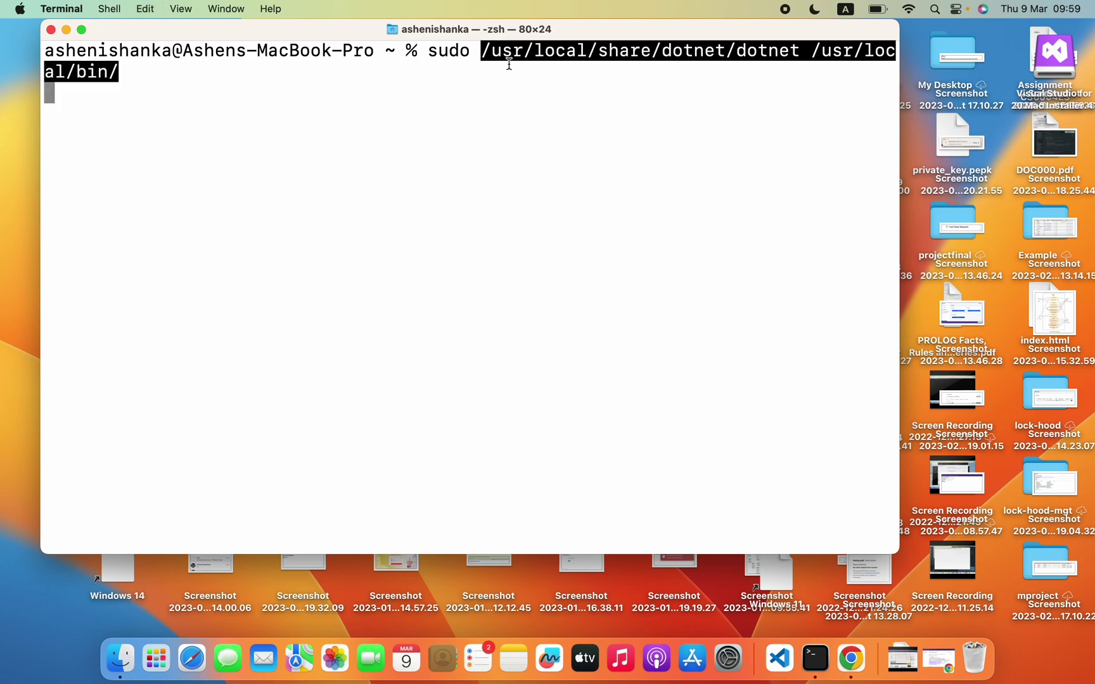
pyautogui.hotkey('ctrl', 'a')
pyautogui.hotkey('ctrl', 'k')
pyautogui.write('dotnet')
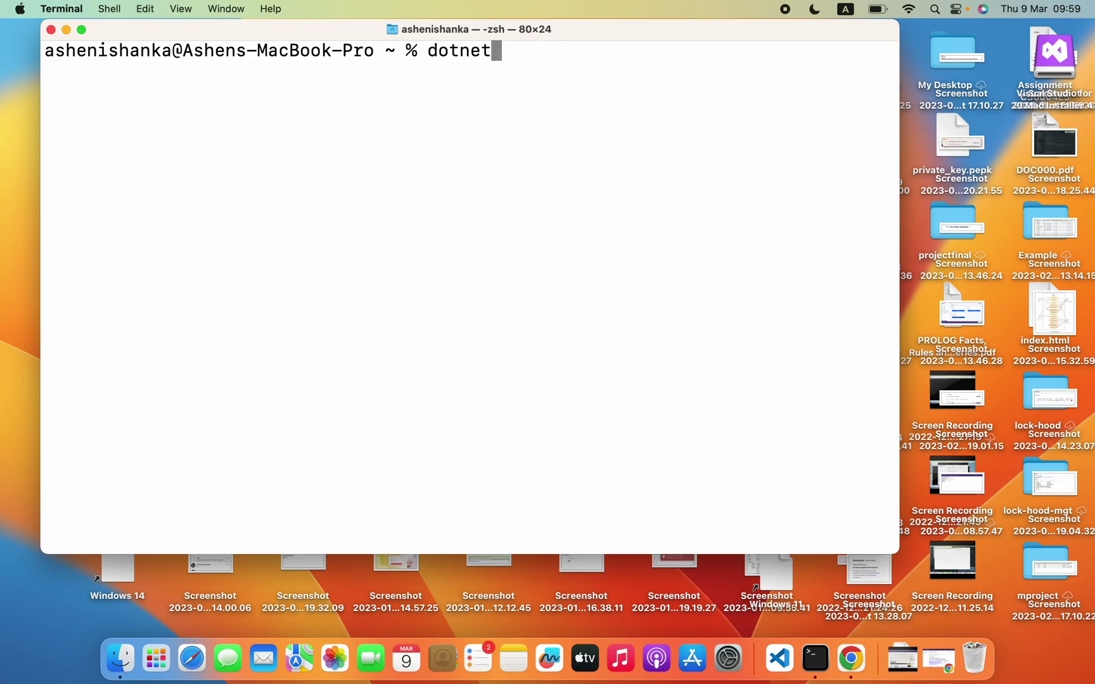
# - Rerun 'sudo ln -s /usr/local/share/dotnet/dotnet /usr/local/bin/' recalled from history
pyautogui.press('Up')
pyautogui.press('Up')
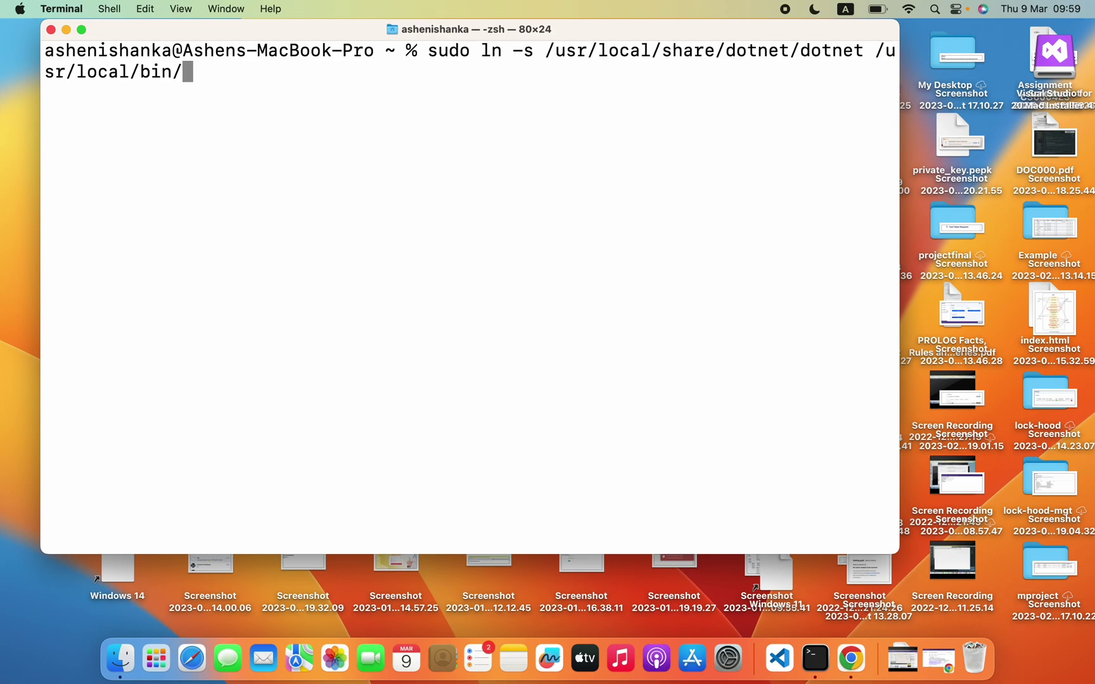
pyautogui.click(430, 51)
pyautogui.moveTo(431, 51); pyautogui.dragTo(436, 68)
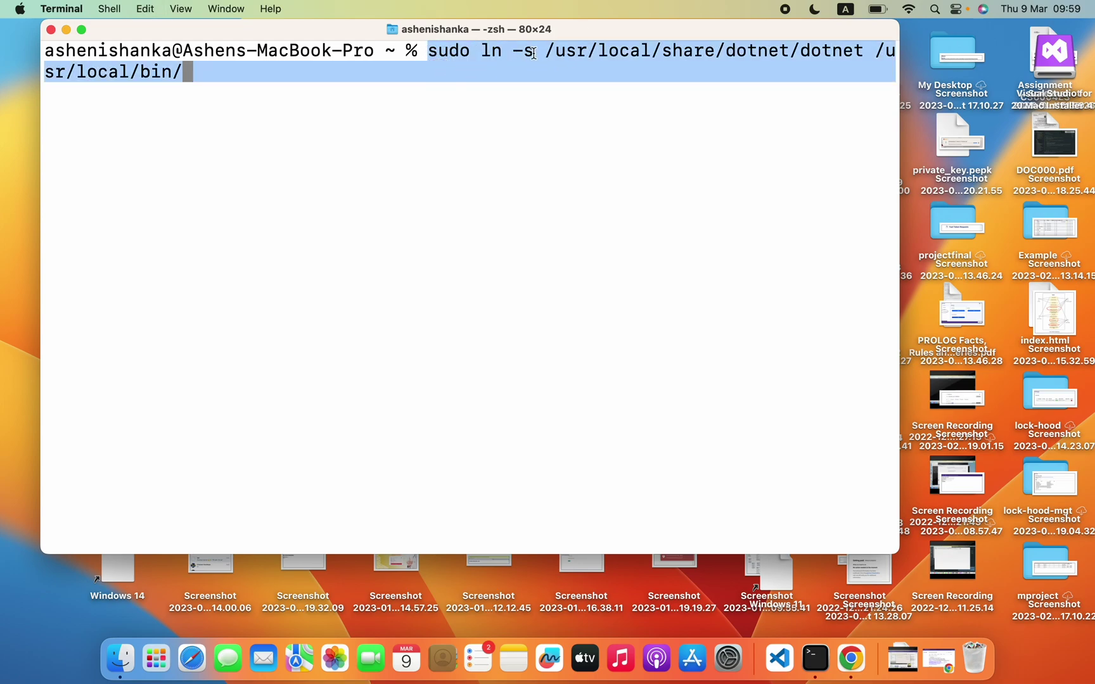
pyautogui.click(528, 53)
pyautogui.press('Return')
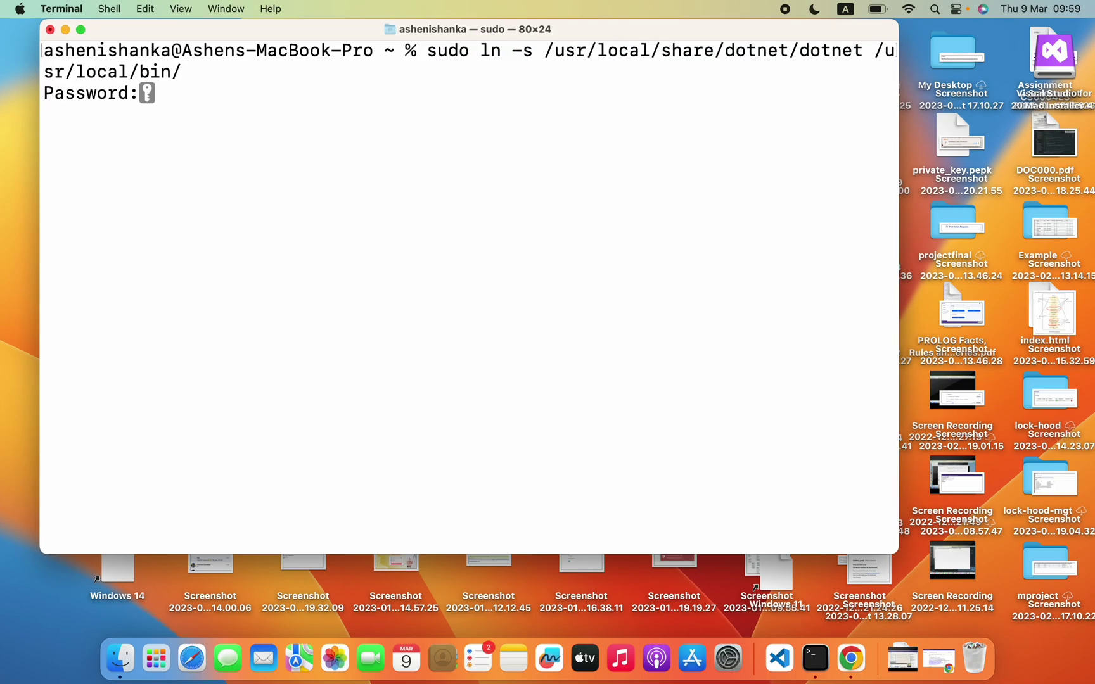
pyautogui.press('Return')
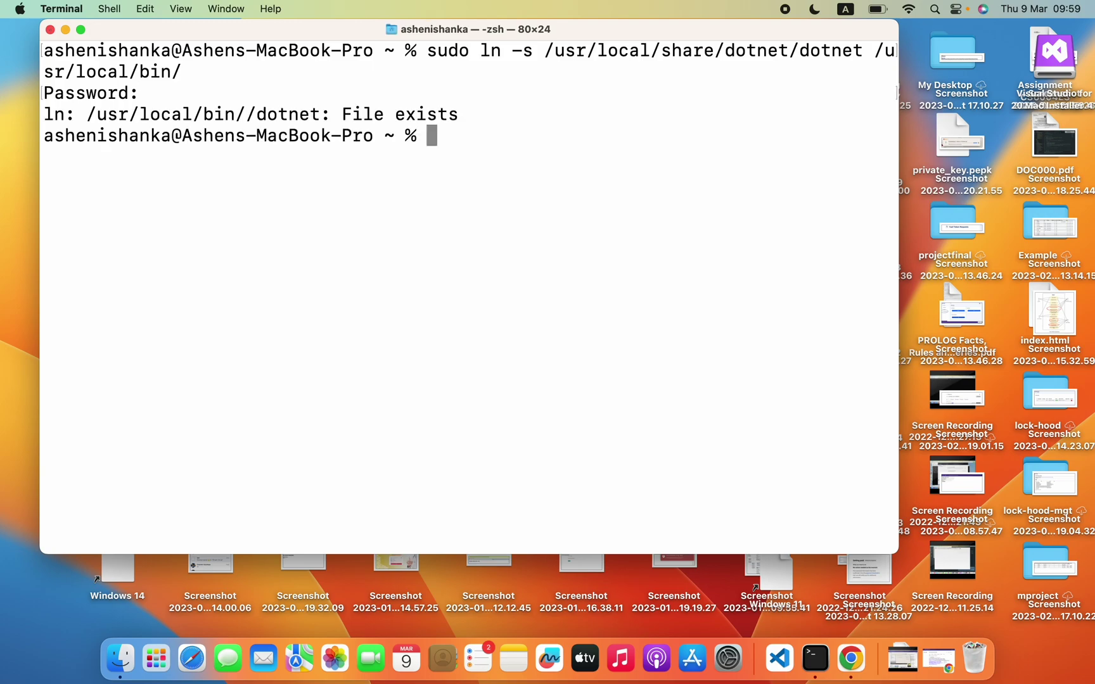
pyautogui.moveTo(428, 50); pyautogui.dragTo(567, 89)
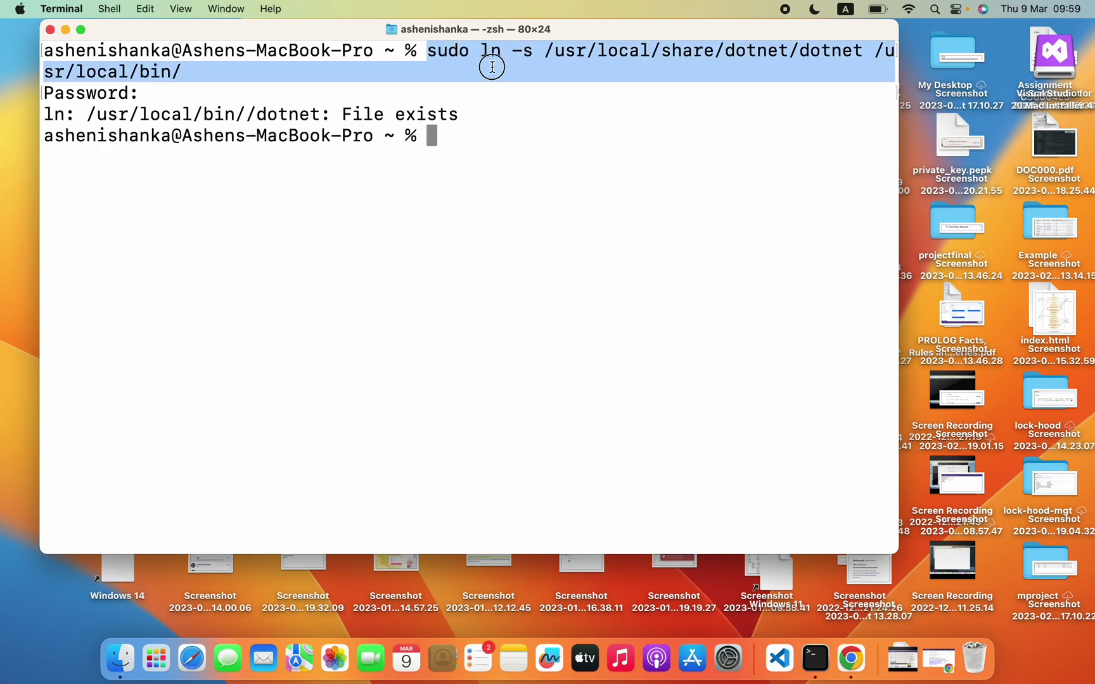
pyautogui.click(421, 67)
pyautogui.moveTo(428, 50)
pyautogui.mouseDown()
pyautogui.moveTo(468, 57)
pyautogui.moveTo(418, 53)
pyautogui.mouseUp()
pyautogui.click(467, 55)
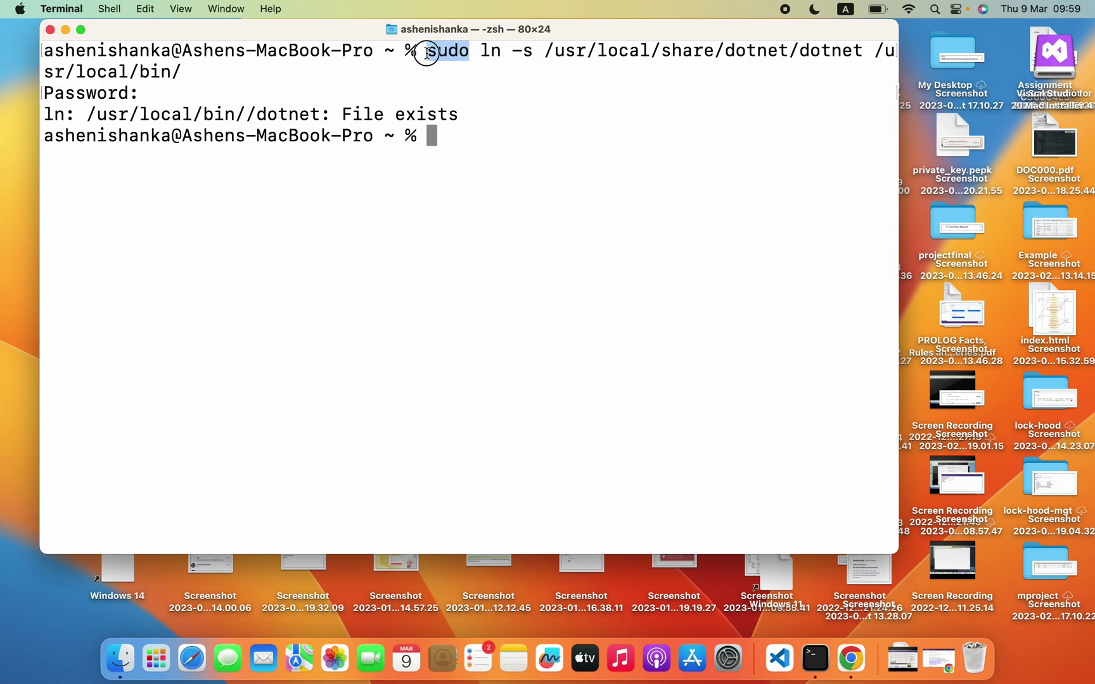
pyautogui.click(420, 51)
pyautogui.moveTo(482, 51); pyautogui.dragTo(492, 66)
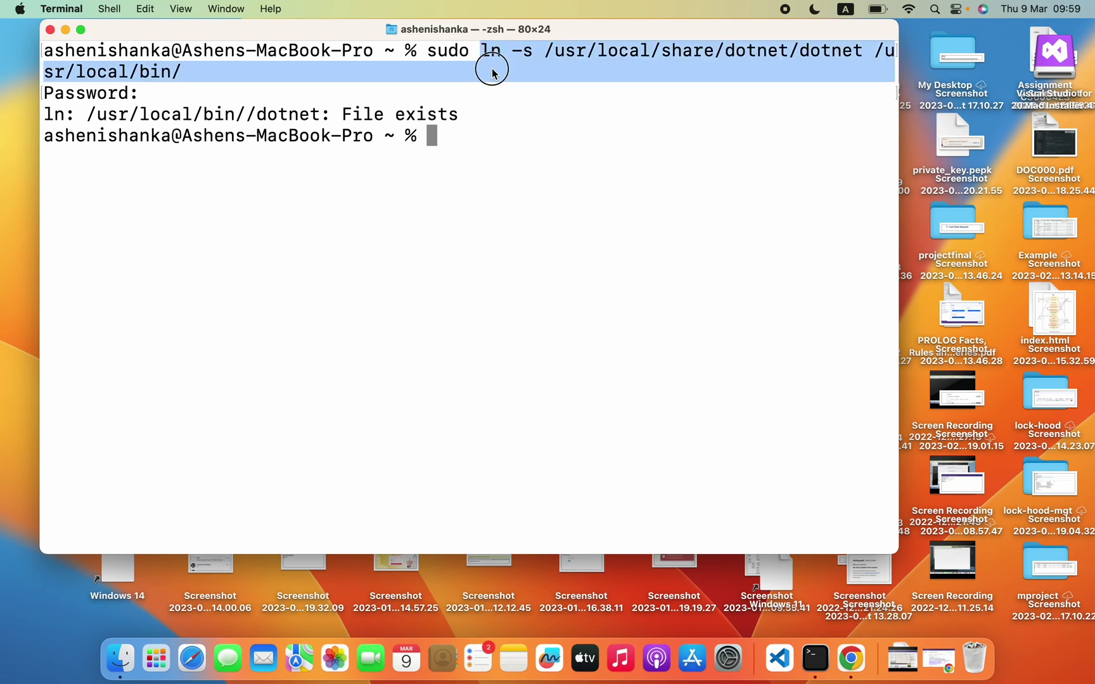
pyautogui.click(520, 54)
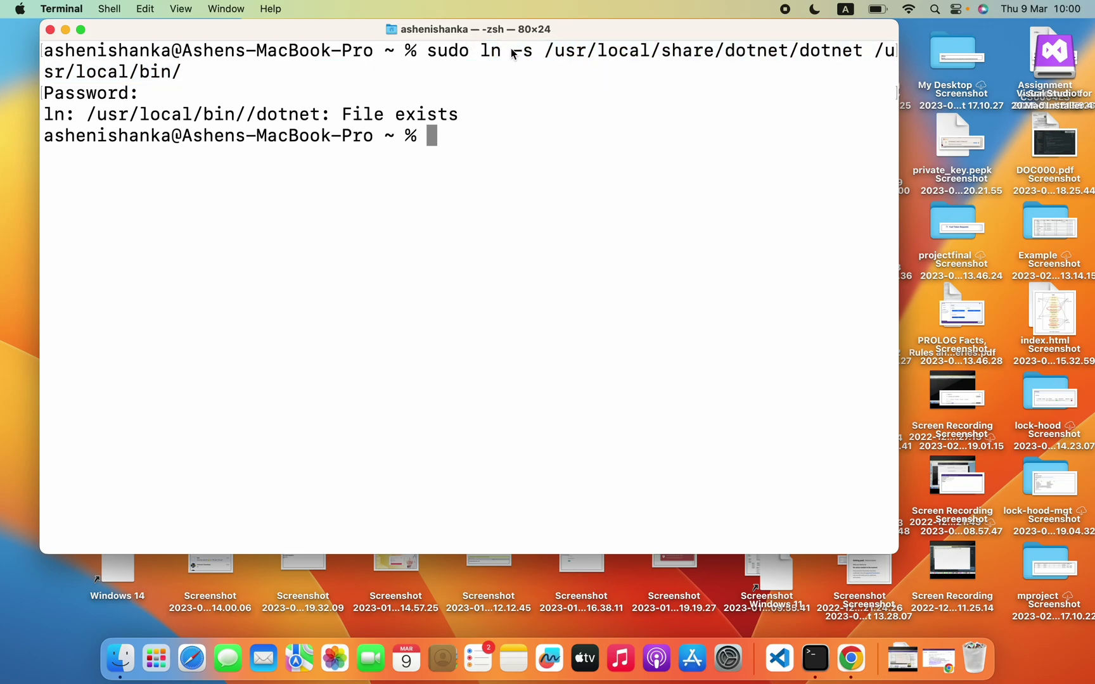
pyautogui.moveTo(481, 51); pyautogui.dragTo(495, 73)
pyautogui.click(508, 118)
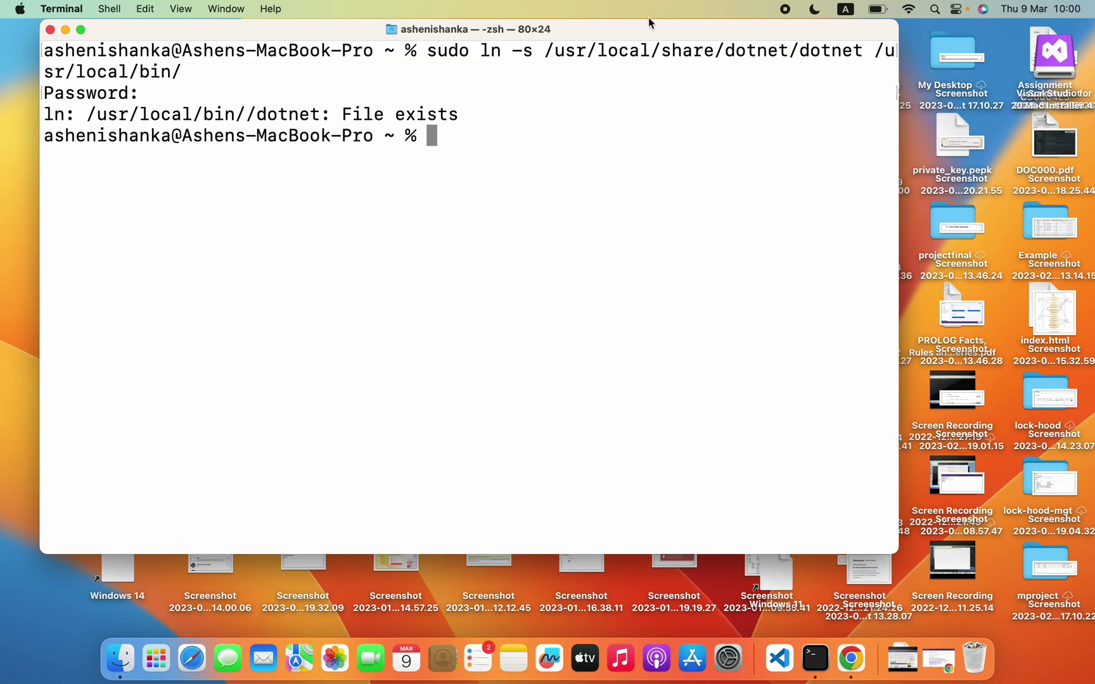